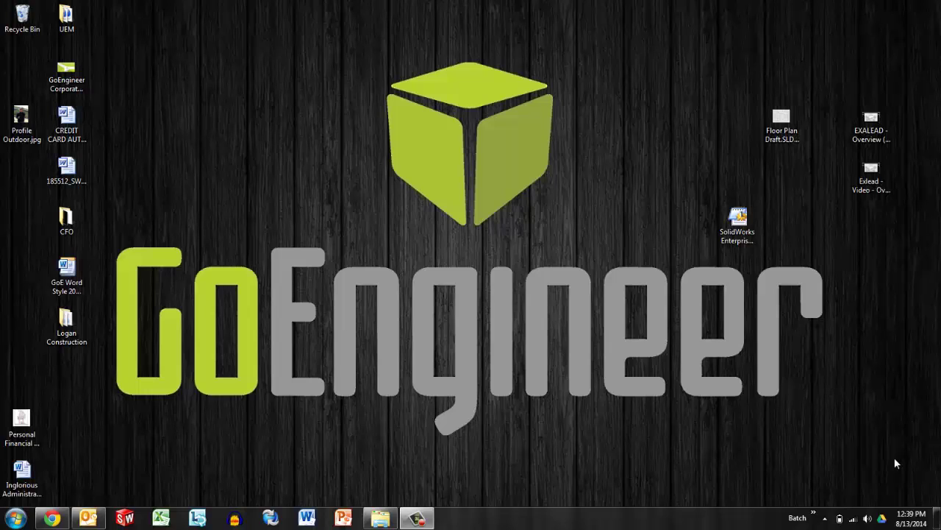
Select Flow Extension.SLDPRT and view its version history, bill of materials and 3D preview
{"action": "left_click", "coordinate": [381, 519]}
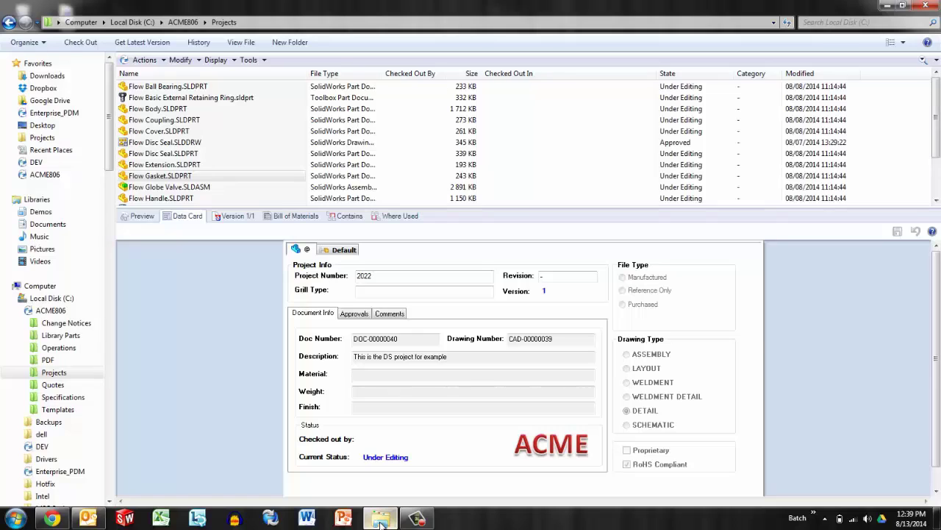
{"action": "left_click", "coordinate": [168, 122]}
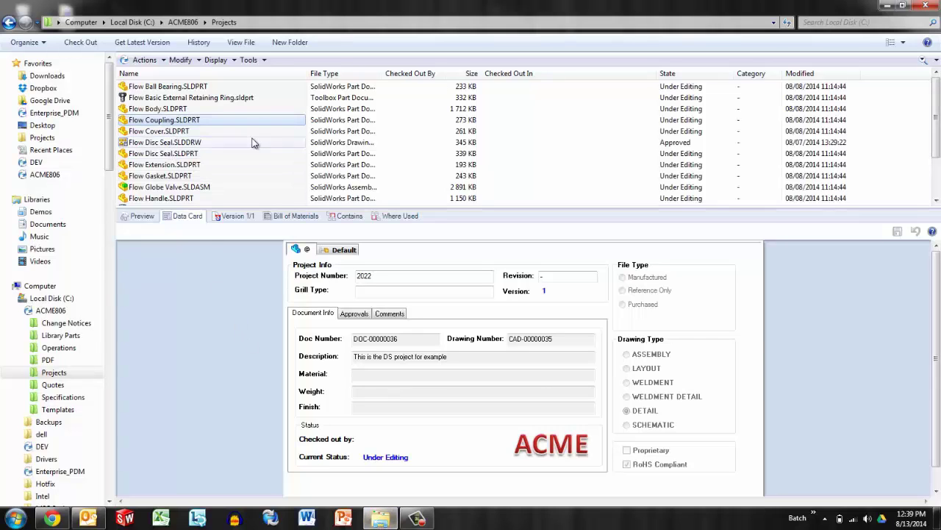
{"action": "left_click", "coordinate": [192, 166]}
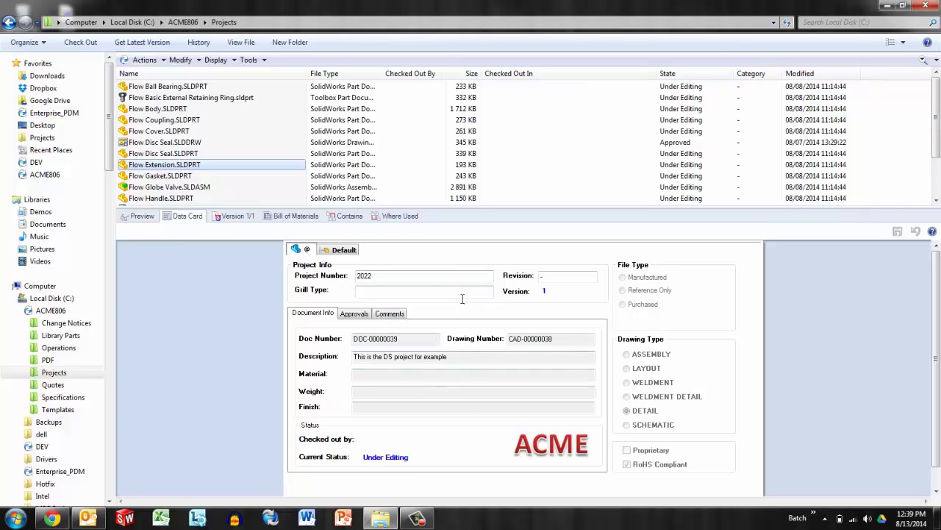
{"action": "left_click", "coordinate": [235, 216]}
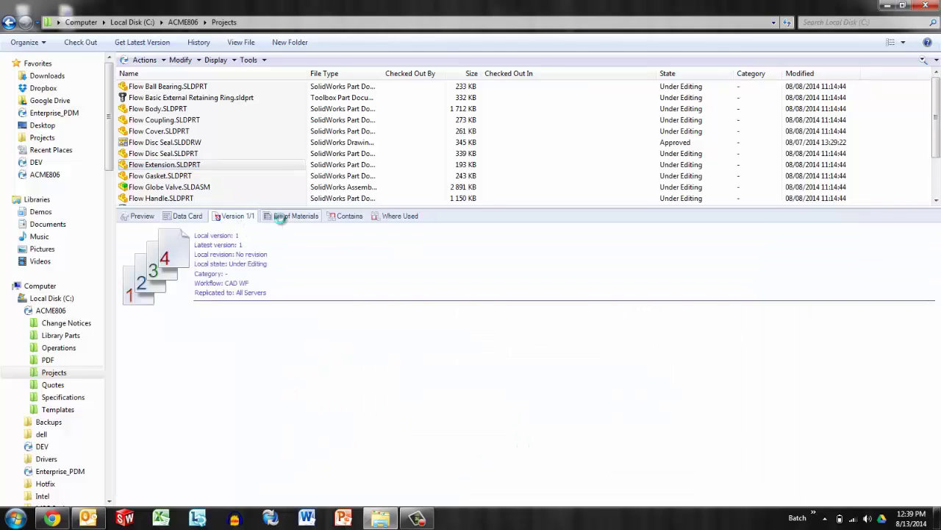
{"action": "left_click", "coordinate": [280, 219]}
{"action": "left_click", "coordinate": [133, 218]}
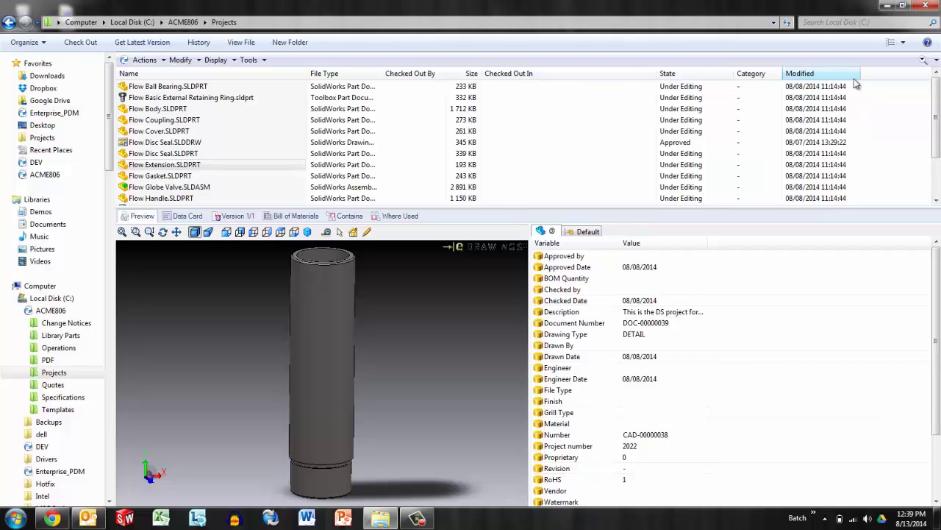
Try Medium Icons and Tiles, return to Details view, then show Flow Cover.SLDPRT's data card
{"action": "left_click", "coordinate": [903, 42]}
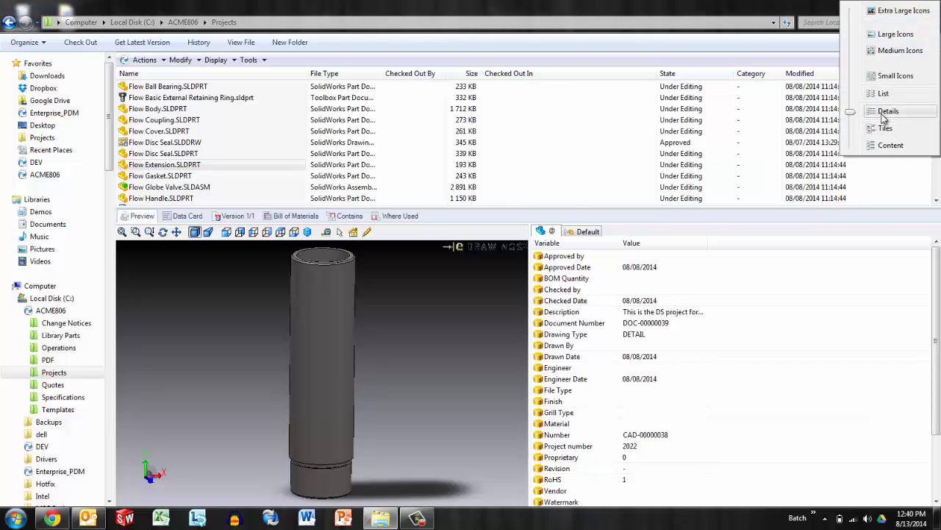
{"action": "left_click", "coordinate": [899, 51]}
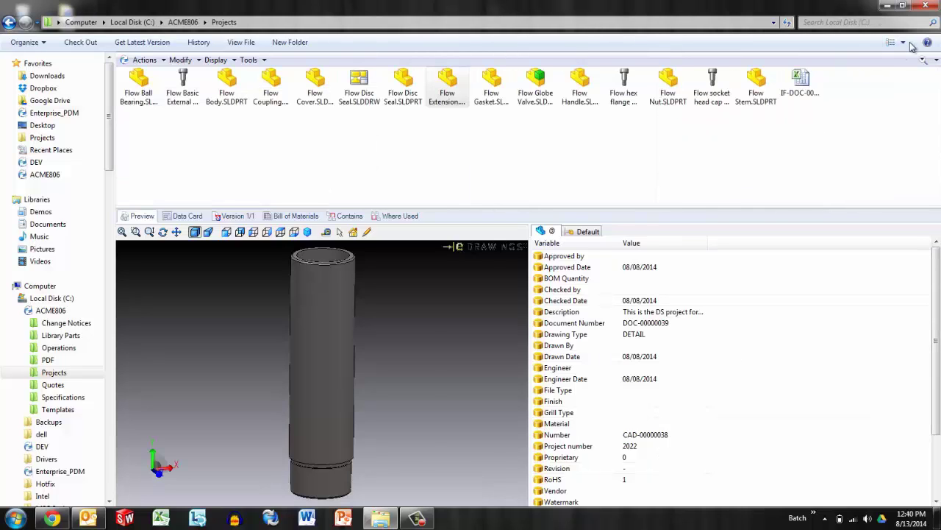
{"action": "left_click", "coordinate": [903, 43]}
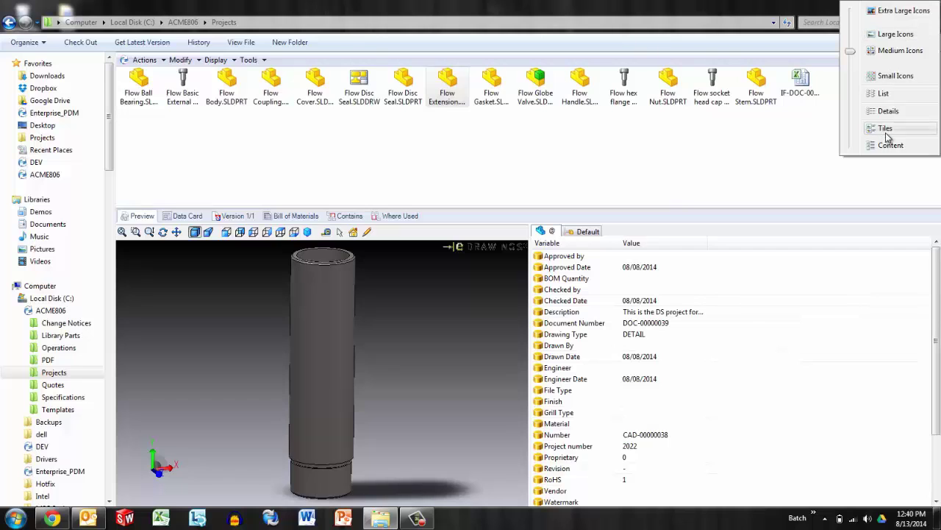
{"action": "left_click", "coordinate": [886, 128]}
{"action": "left_click", "coordinate": [903, 43]}
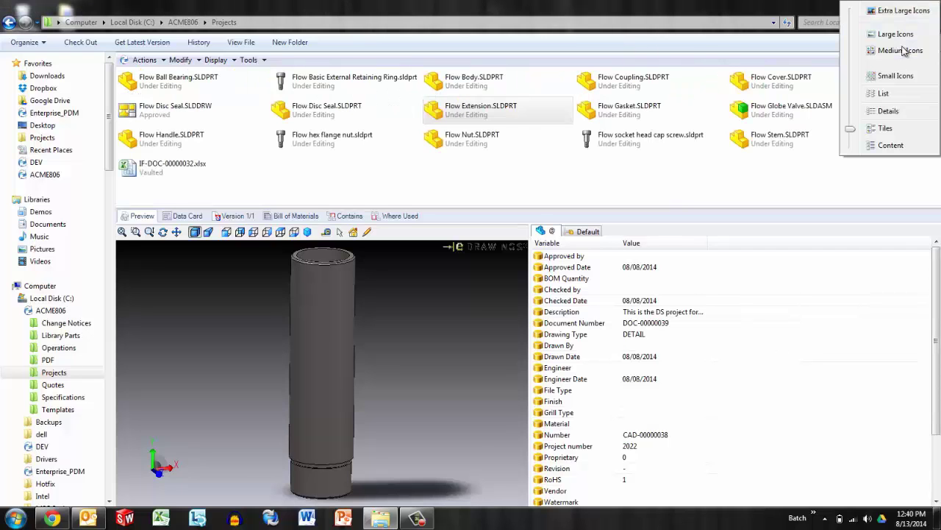
{"action": "left_click", "coordinate": [896, 112]}
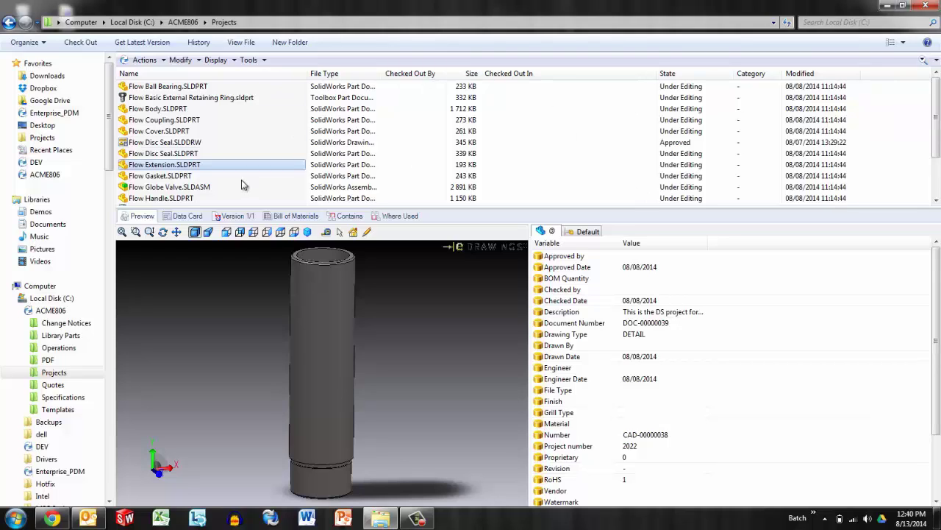
{"action": "left_click", "coordinate": [186, 216]}
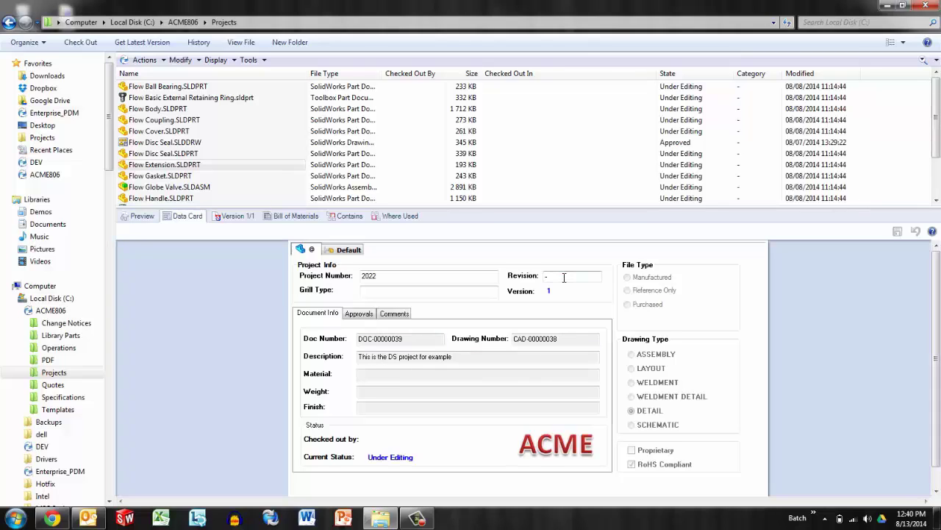
{"action": "left_click", "coordinate": [175, 132]}
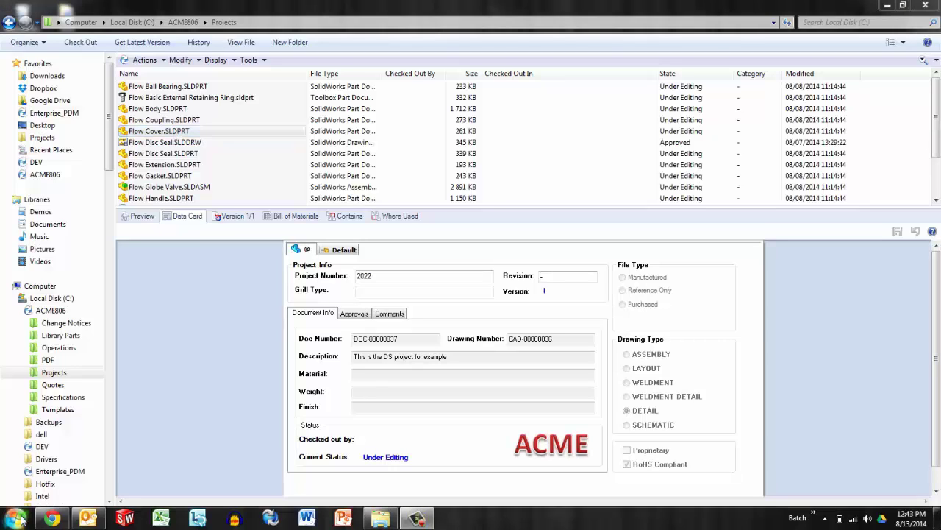
Launch SolidWorks Enterprise PDM Administration from the Start menu
{"action": "left_click", "coordinate": [17, 518]}
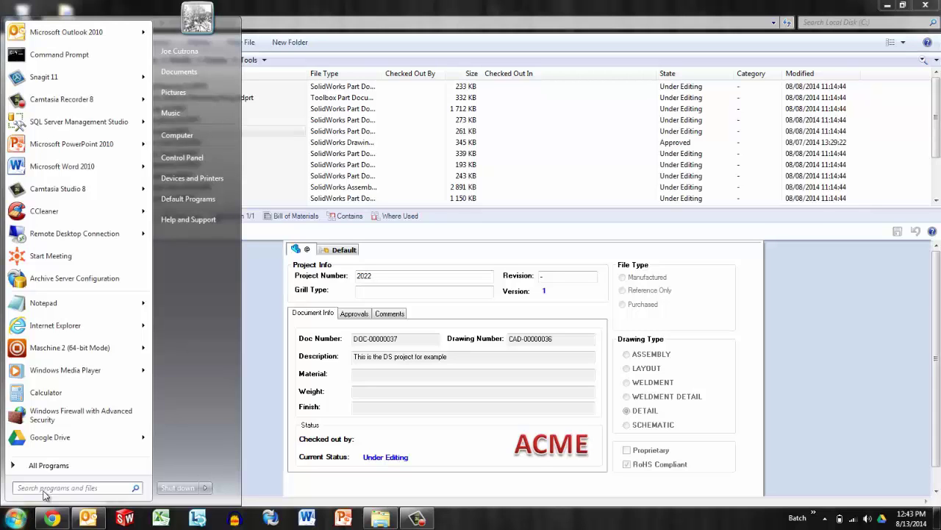
{"action": "left_click", "coordinate": [49, 464]}
{"action": "scroll", "coordinate": [89, 386], "scroll_direction": "down", "scroll_amount": 5}
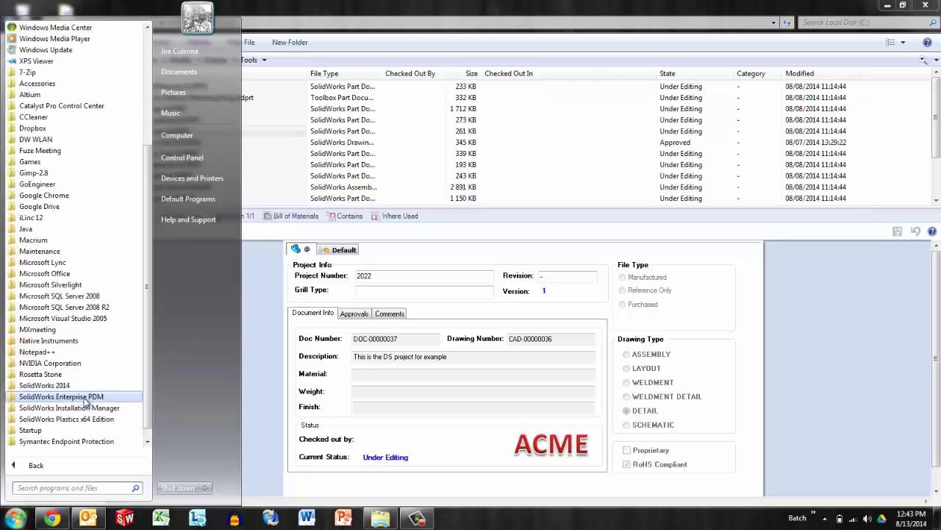
{"action": "left_click", "coordinate": [84, 398]}
{"action": "left_click", "coordinate": [74, 397]}
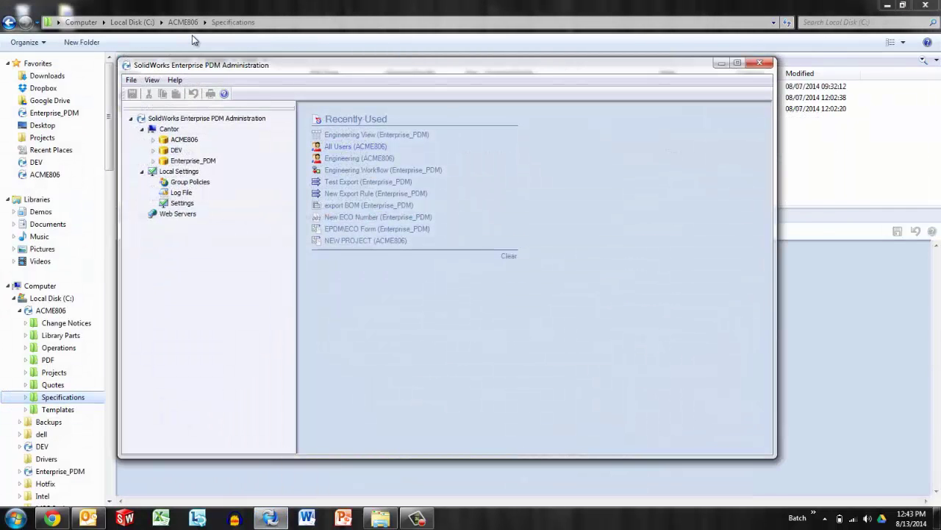
Log into the ACME806 vault and expand its Columns node
{"action": "left_click", "coordinate": [153, 141]}
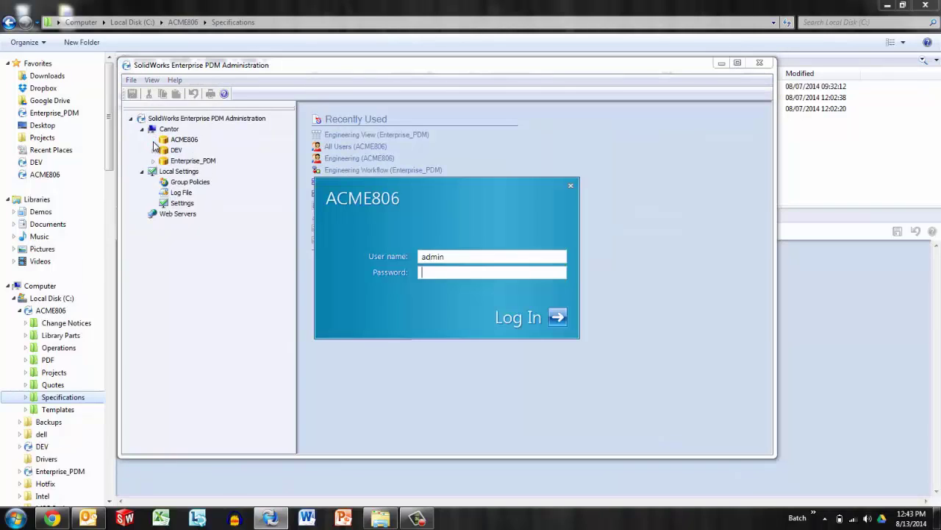
{"action": "left_click", "coordinate": [558, 317]}
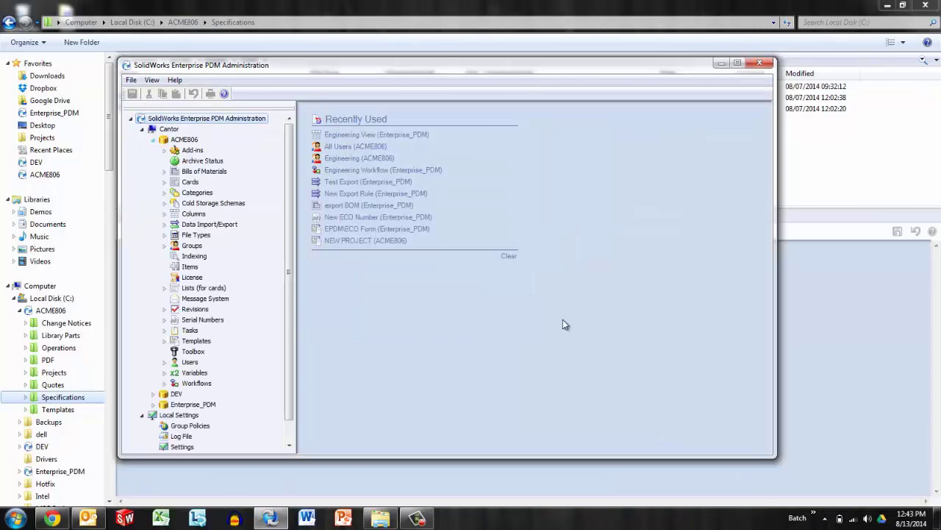
{"action": "left_click", "coordinate": [165, 214]}
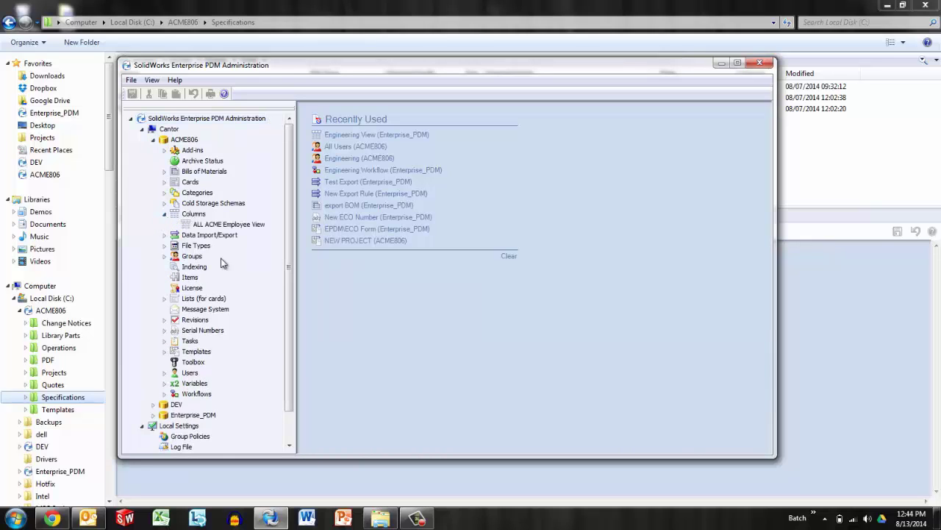
Create a new column set with a first column showing Document Number
{"action": "right_click", "coordinate": [190, 217]}
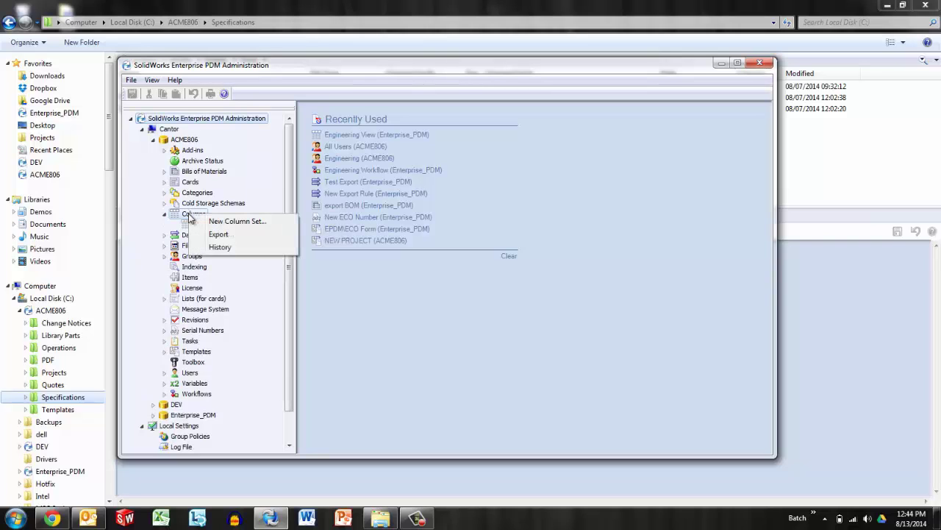
{"action": "left_click", "coordinate": [213, 223]}
{"action": "left_click", "coordinate": [281, 256]}
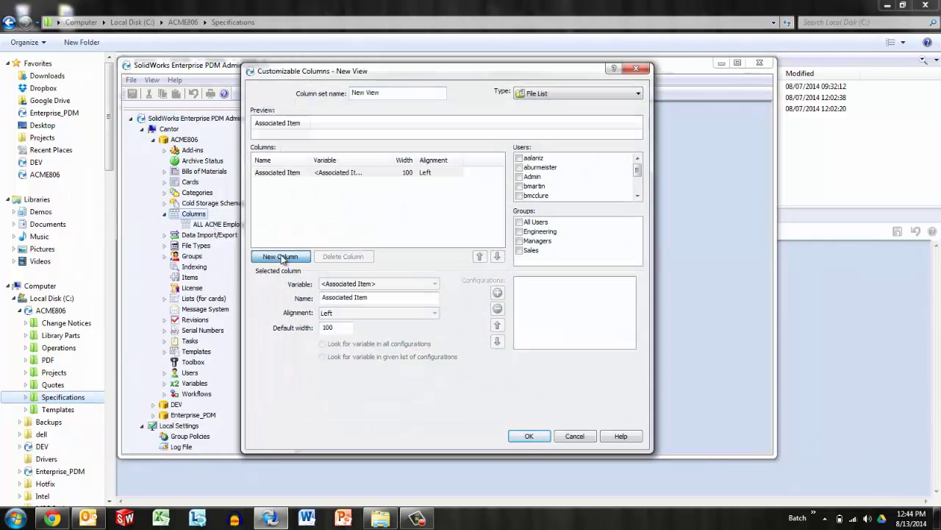
{"action": "left_click", "coordinate": [364, 286]}
{"action": "scroll", "coordinate": [395, 336], "scroll_direction": "down", "scroll_amount": 3}
{"action": "scroll", "coordinate": [395, 336], "scroll_direction": "down", "scroll_amount": 1}
{"action": "left_click", "coordinate": [395, 334]}
Add Revision and Description columns to the new column set
{"action": "left_click", "coordinate": [350, 286]}
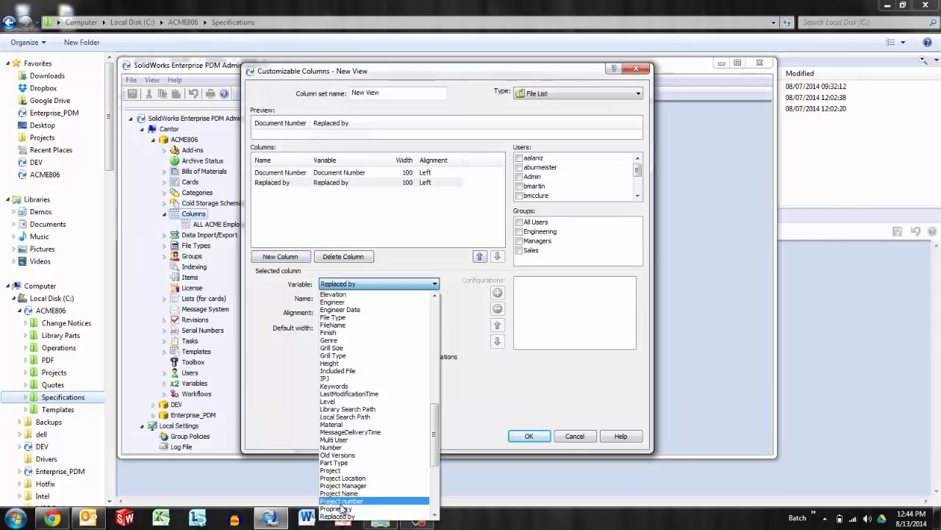
{"action": "left_click", "coordinate": [340, 507]}
{"action": "left_click", "coordinate": [280, 256]}
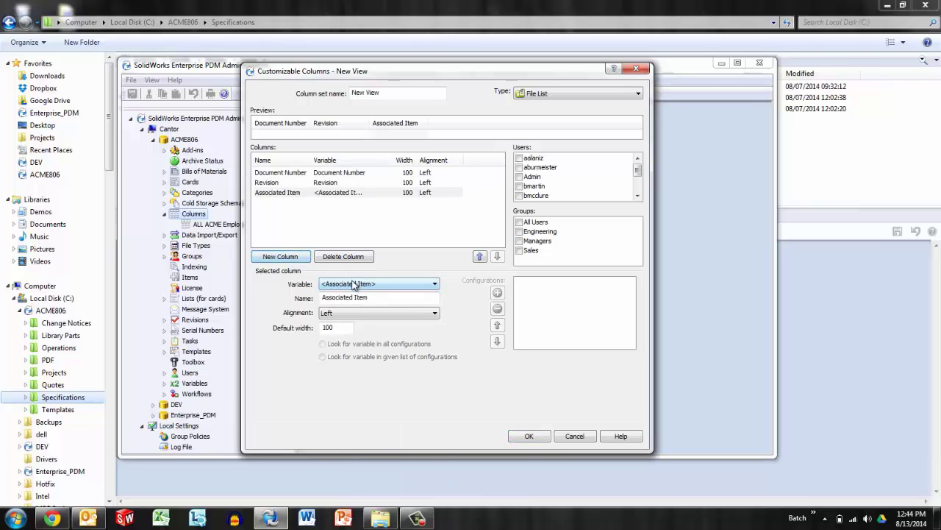
{"action": "left_click", "coordinate": [353, 285]}
{"action": "scroll", "coordinate": [336, 482], "scroll_direction": "down", "scroll_amount": 1}
{"action": "left_click", "coordinate": [336, 479]}
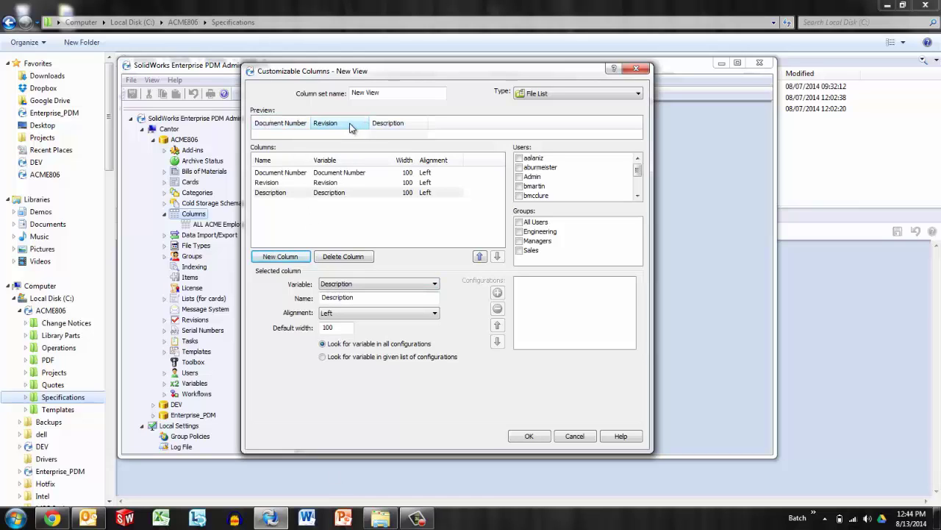
Rename the Revision column to REV and give it default width 40
{"action": "left_click_drag", "start_coordinate": [367, 122], "coordinate": [334, 121]}
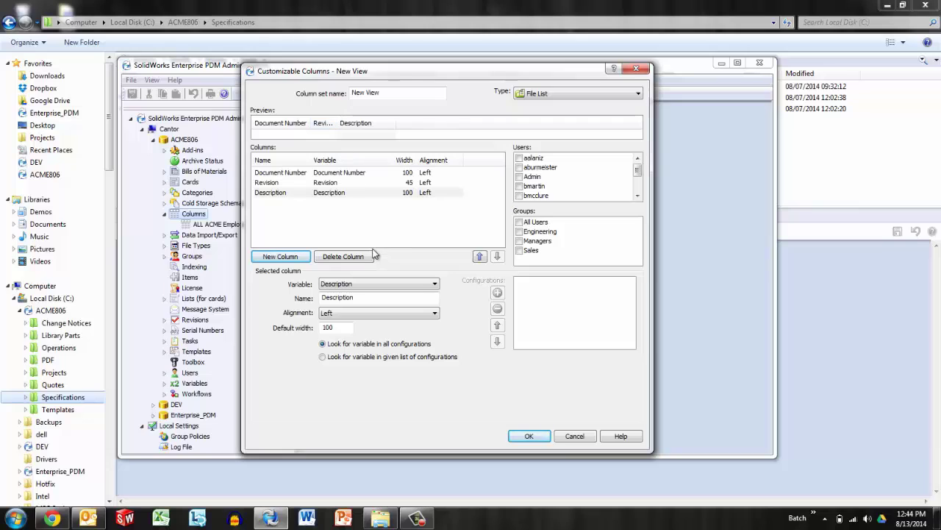
{"action": "left_click", "coordinate": [285, 182]}
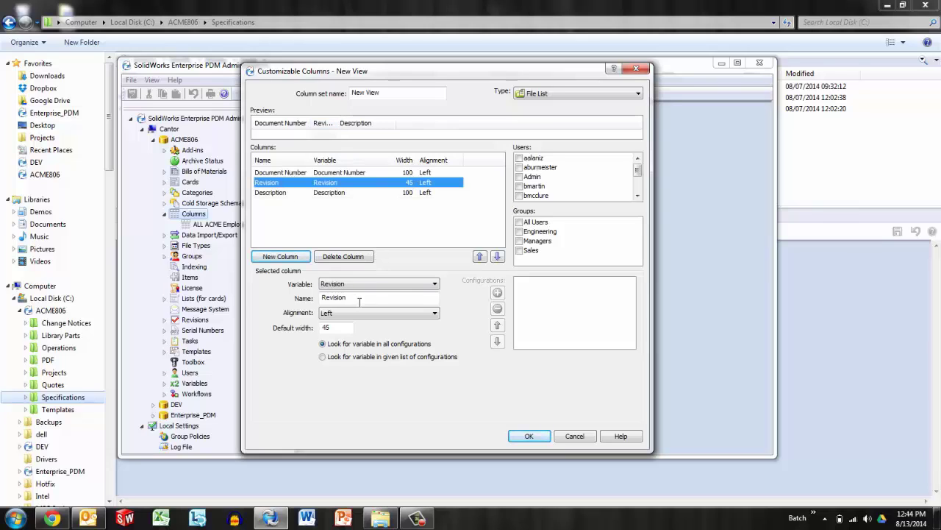
{"action": "left_click_drag", "start_coordinate": [359, 298], "coordinate": [301, 297]}
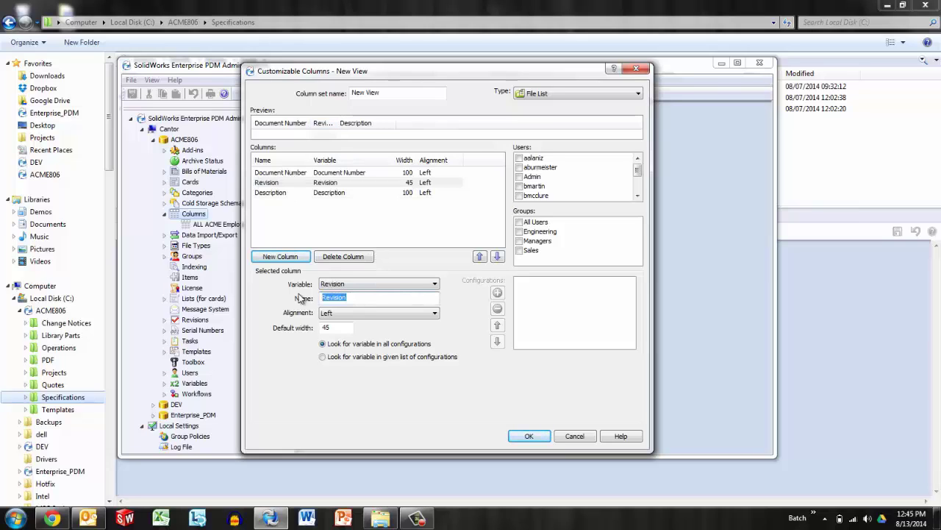
{"action": "type", "text": "REV"}
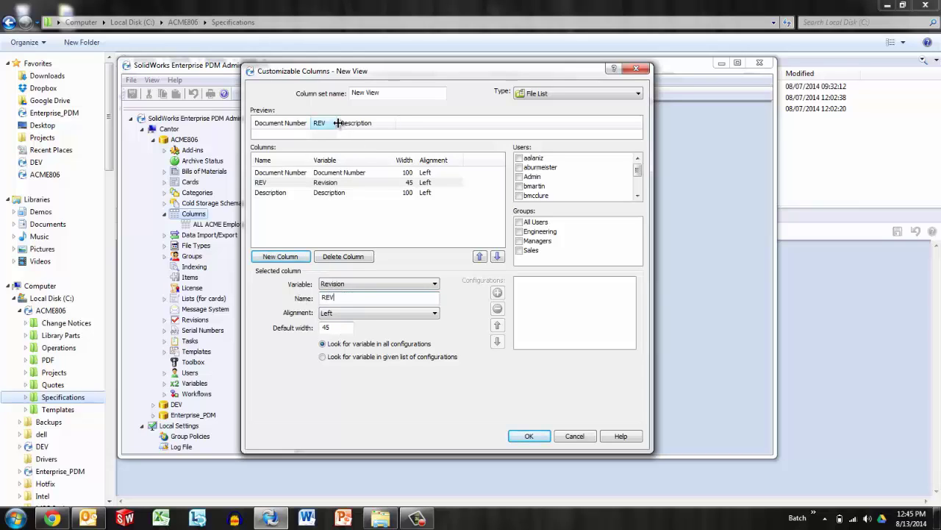
{"action": "left_click_drag", "start_coordinate": [337, 123], "coordinate": [330, 123]}
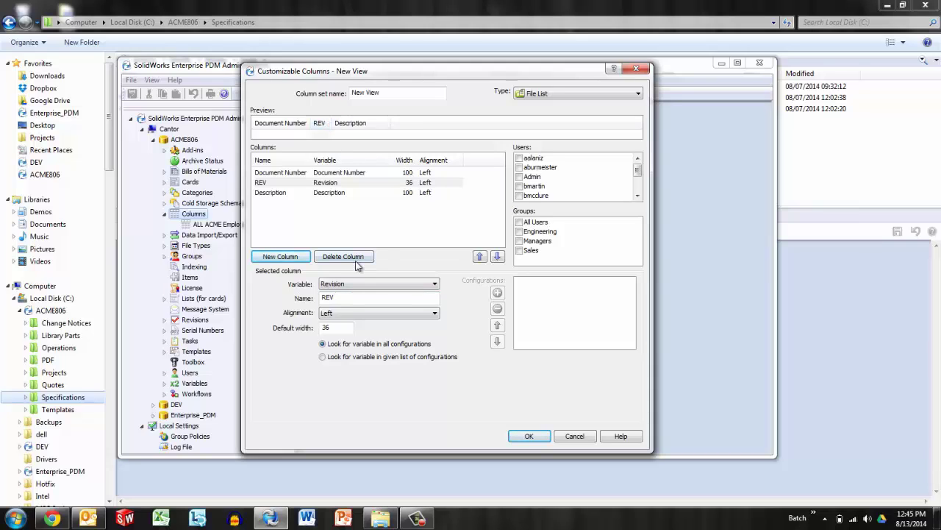
{"action": "double_click", "coordinate": [336, 326]}
{"action": "type", "text": "40"}
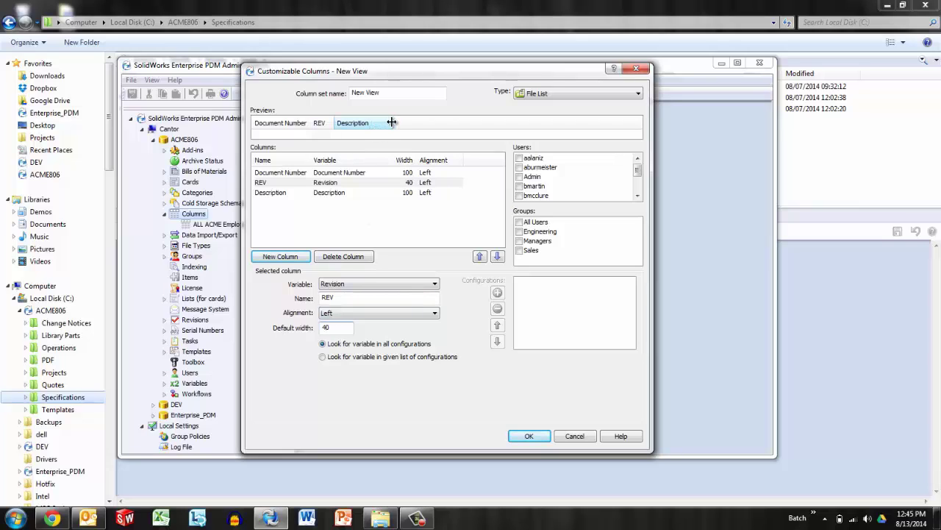
Set default widths of 160 for Description and 110 for Document Number
{"action": "left_click_drag", "start_coordinate": [392, 123], "coordinate": [424, 123]}
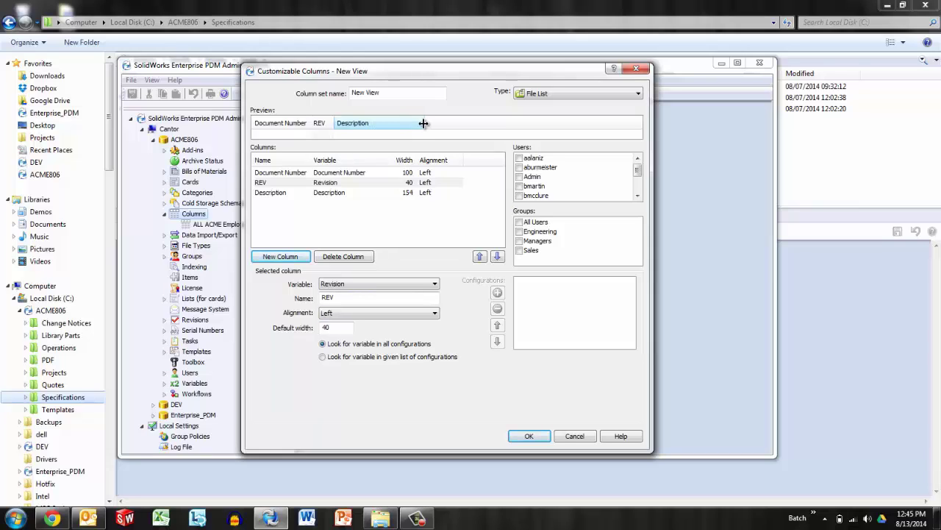
{"action": "left_click", "coordinate": [275, 193]}
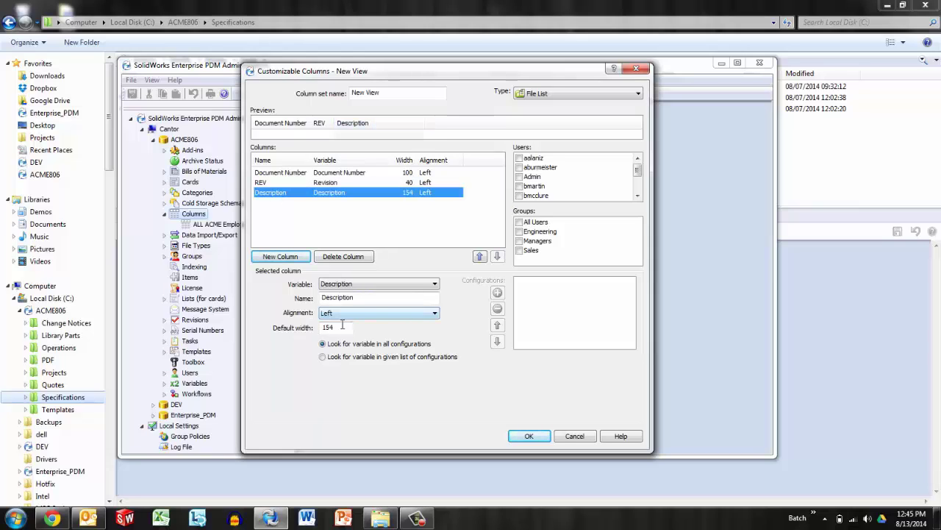
{"action": "left_click_drag", "start_coordinate": [349, 327], "coordinate": [295, 328]}
{"action": "type", "text": "160"}
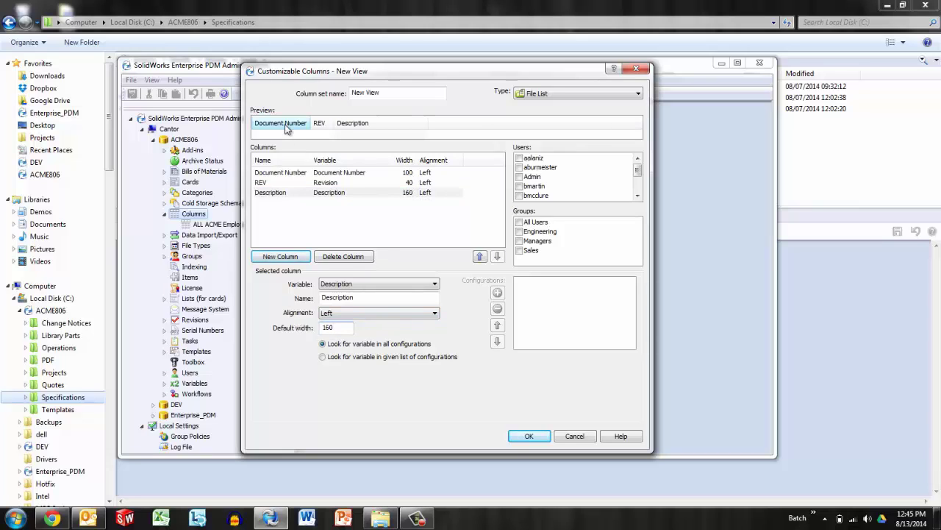
{"action": "left_click_drag", "start_coordinate": [305, 123], "coordinate": [318, 122]}
{"action": "left_click", "coordinate": [291, 172]}
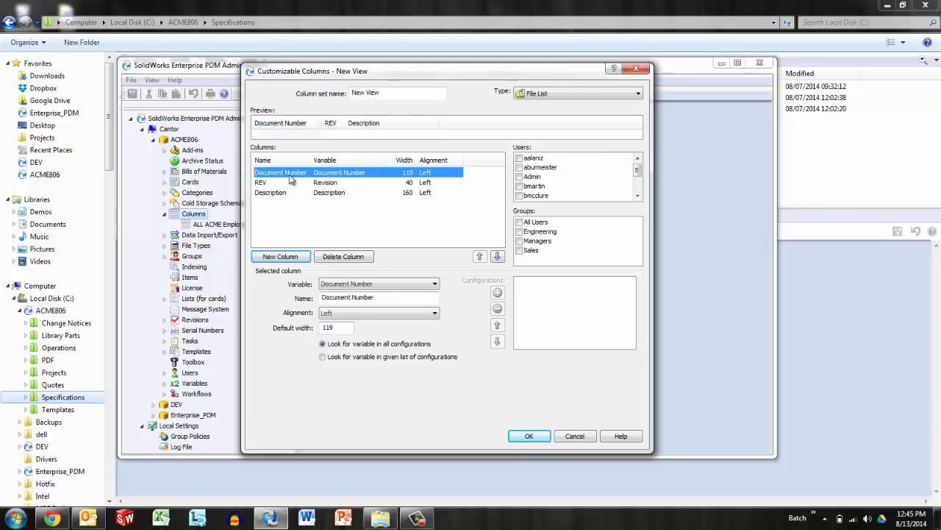
{"action": "left_click_drag", "start_coordinate": [335, 332], "coordinate": [296, 328]}
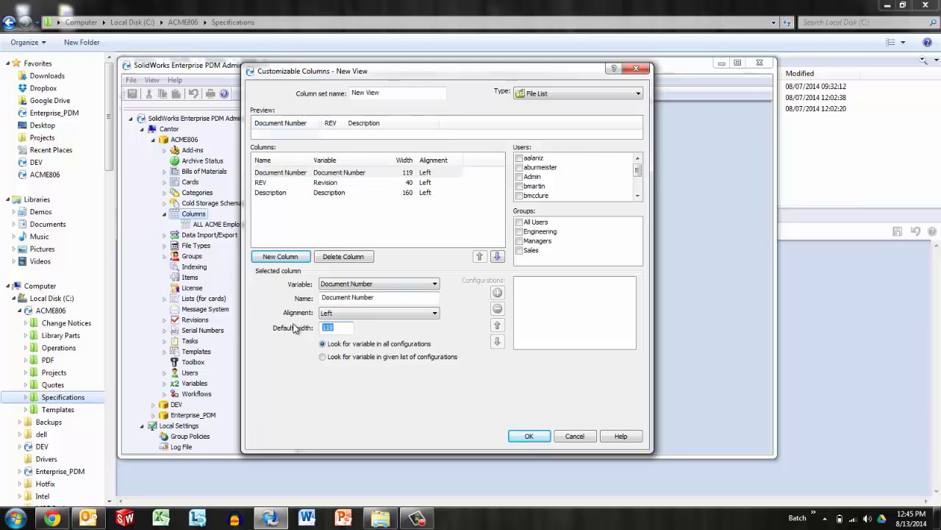
{"action": "type", "text": "110"}
Check Managers and Admin, name the set 'Video Column Set', and confirm with OK
{"action": "left_click", "coordinate": [520, 241]}
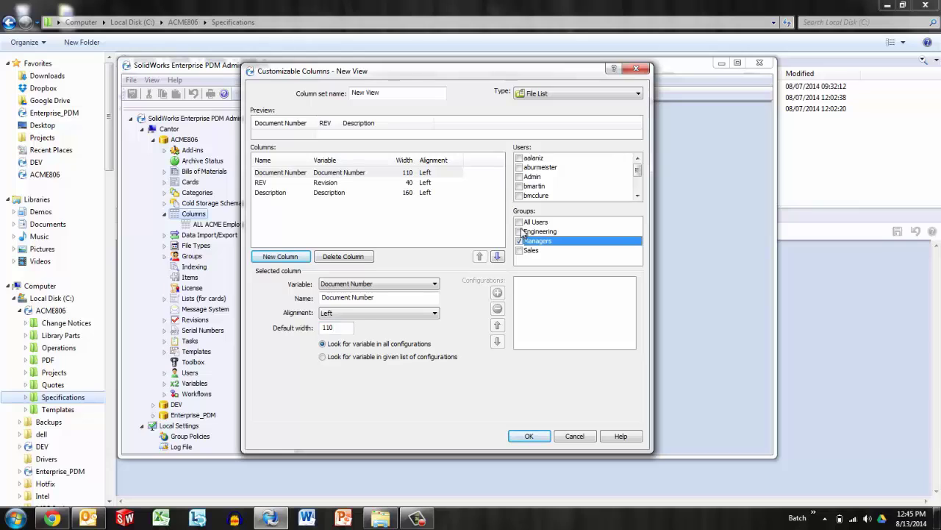
{"action": "left_click", "coordinate": [520, 177]}
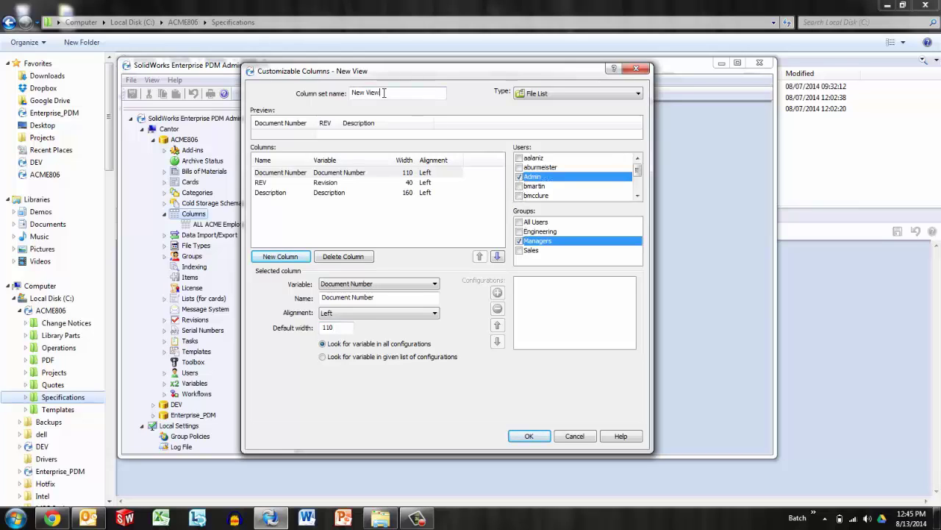
{"action": "left_click_drag", "start_coordinate": [383, 93], "coordinate": [351, 92]}
{"action": "type", "text": "Video Column Set"}
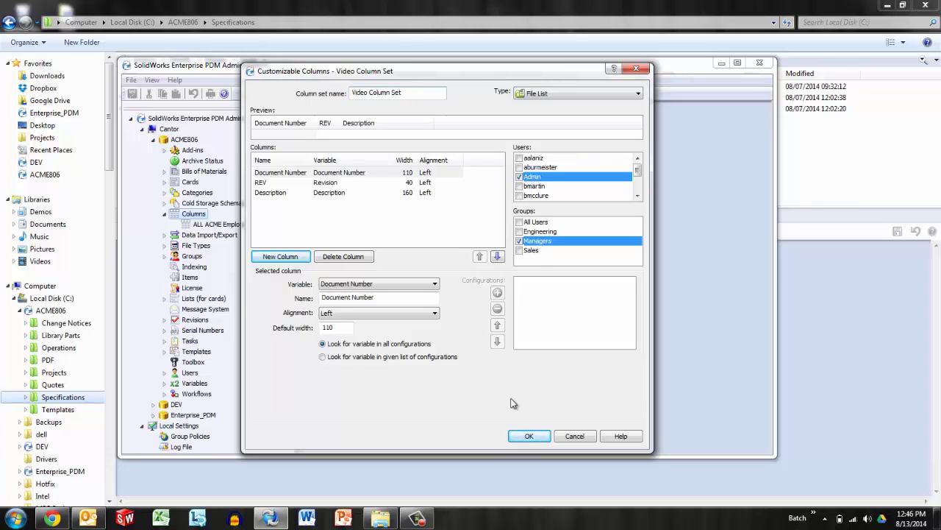
{"action": "left_click", "coordinate": [528, 434]}
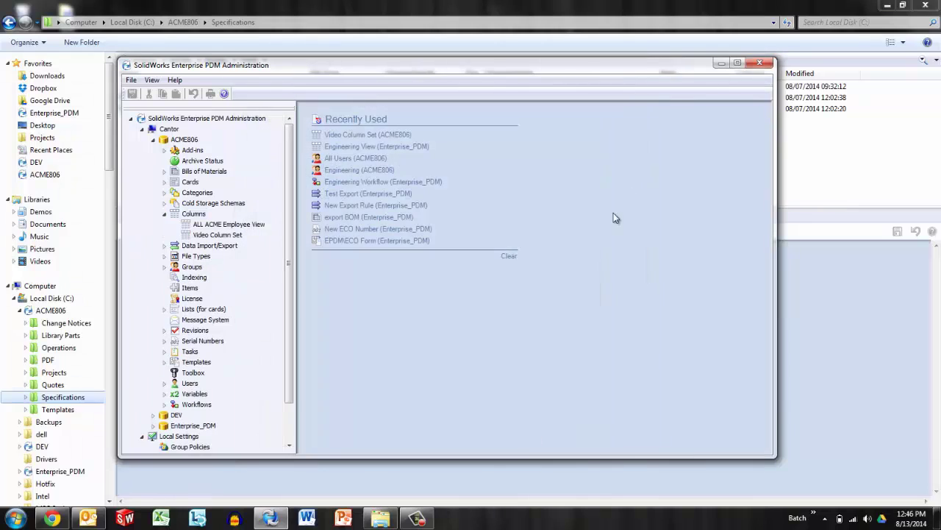
Exit Administration and open the ACME806 vault's Projects folder
{"action": "left_click", "coordinate": [754, 63]}
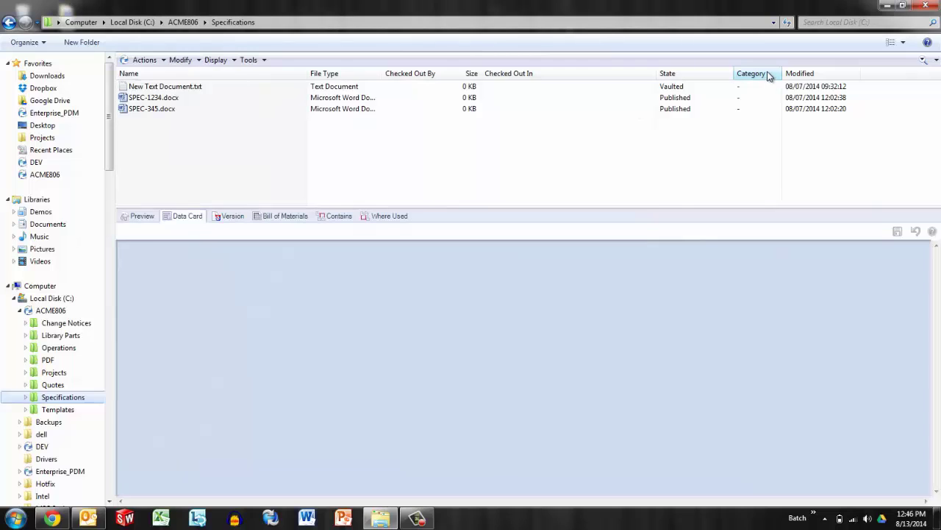
{"action": "left_click", "coordinate": [177, 24]}
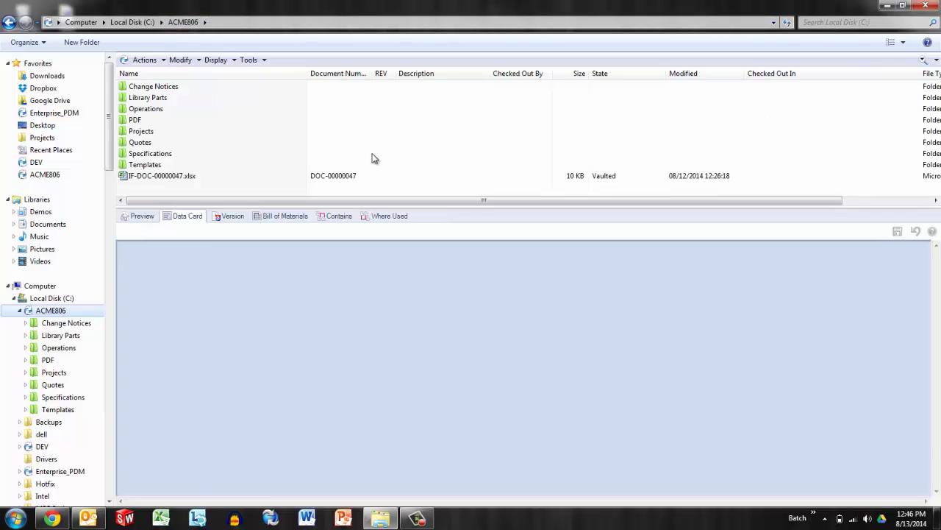
{"action": "double_click", "coordinate": [173, 131]}
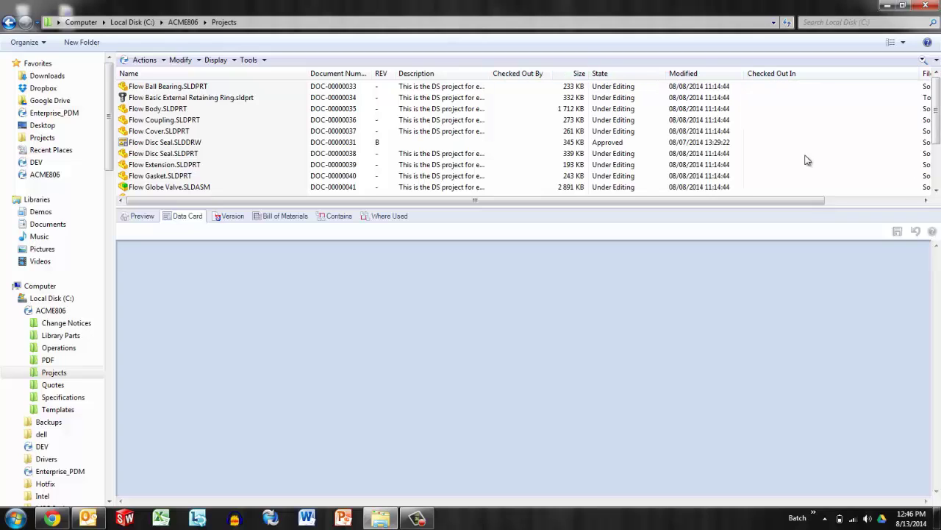
Collapse File Type and Modified, narrow Category, then return to the ACME806 folder
{"action": "left_click_drag", "start_coordinate": [794, 202], "coordinate": [928, 198]}
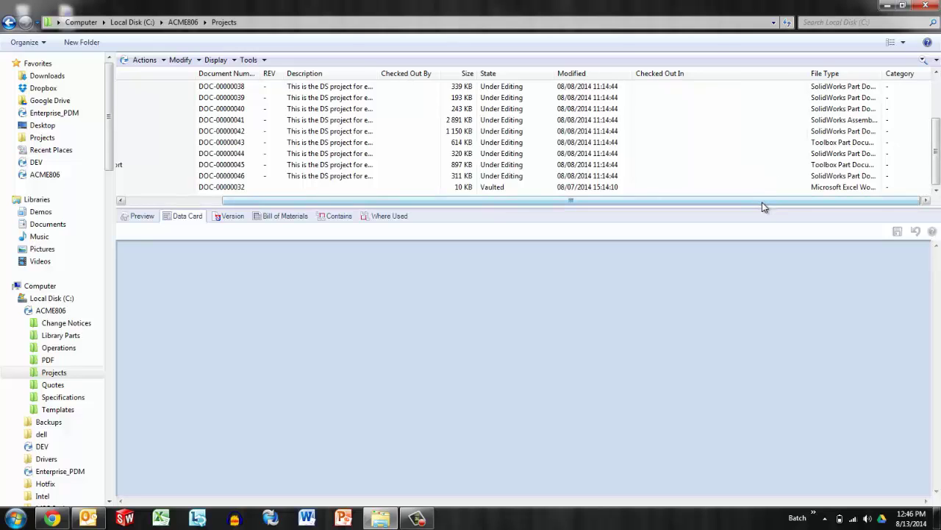
{"action": "left_click_drag", "start_coordinate": [762, 201], "coordinate": [801, 198]}
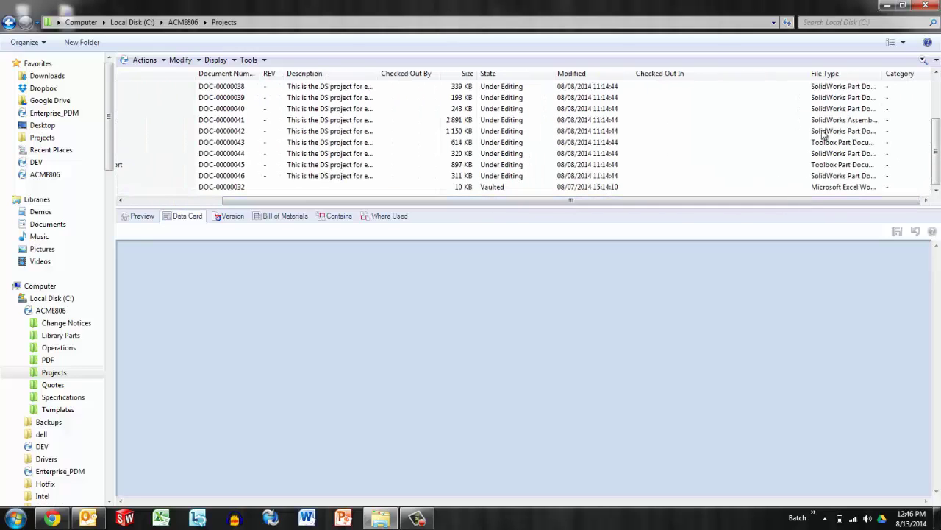
{"action": "mouse_move", "coordinate": [883, 74]}
{"action": "left_mouse_down"}
{"action": "mouse_move", "coordinate": [854, 77]}
{"action": "mouse_move", "coordinate": [888, 74]}
{"action": "left_mouse_up"}
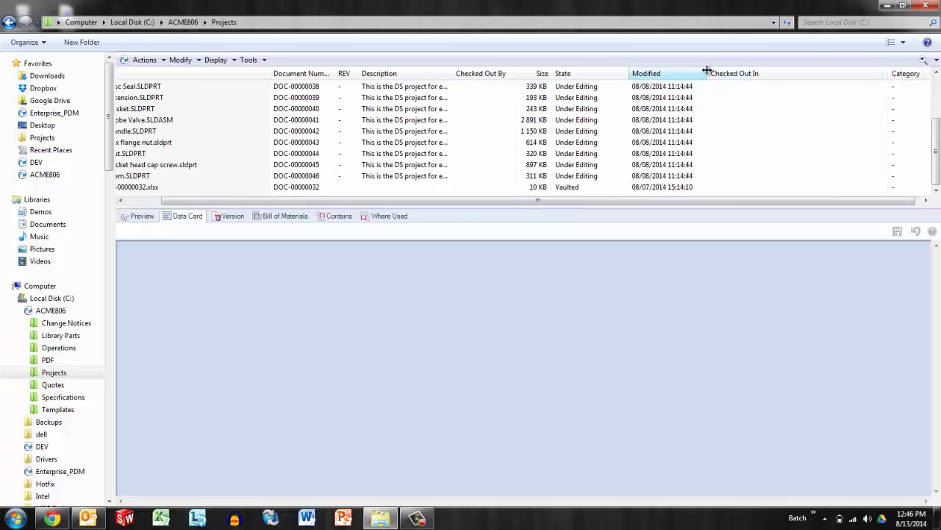
{"action": "left_click_drag", "start_coordinate": [707, 74], "coordinate": [670, 73]}
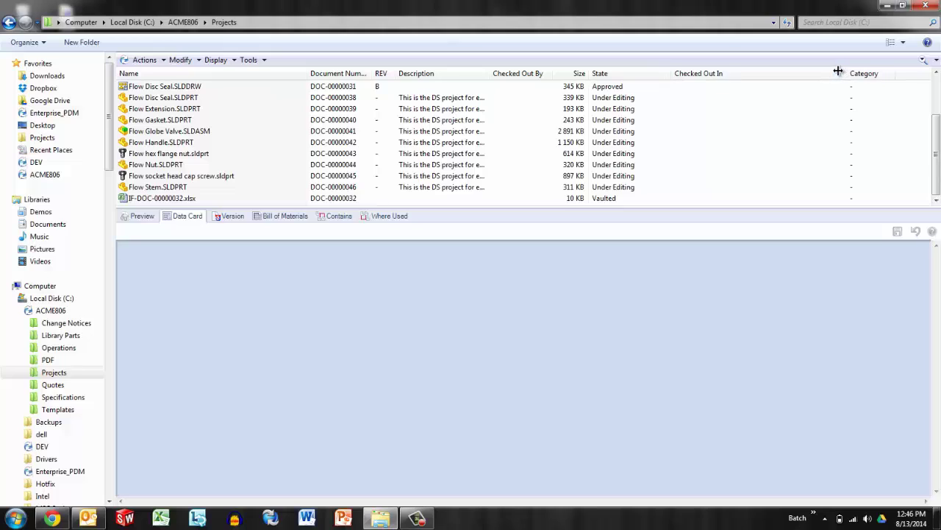
{"action": "left_click_drag", "start_coordinate": [891, 74], "coordinate": [826, 76]}
{"action": "left_click", "coordinate": [177, 25]}
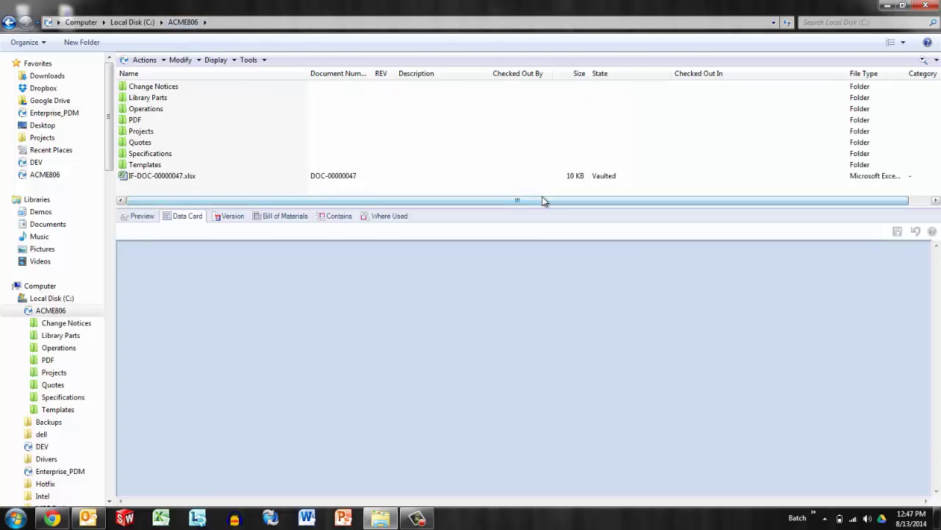
Close the File Type, Category, Size and Checked Out In columns in the ACME806 list
{"action": "left_click_drag", "start_coordinate": [542, 198], "coordinate": [650, 200]}
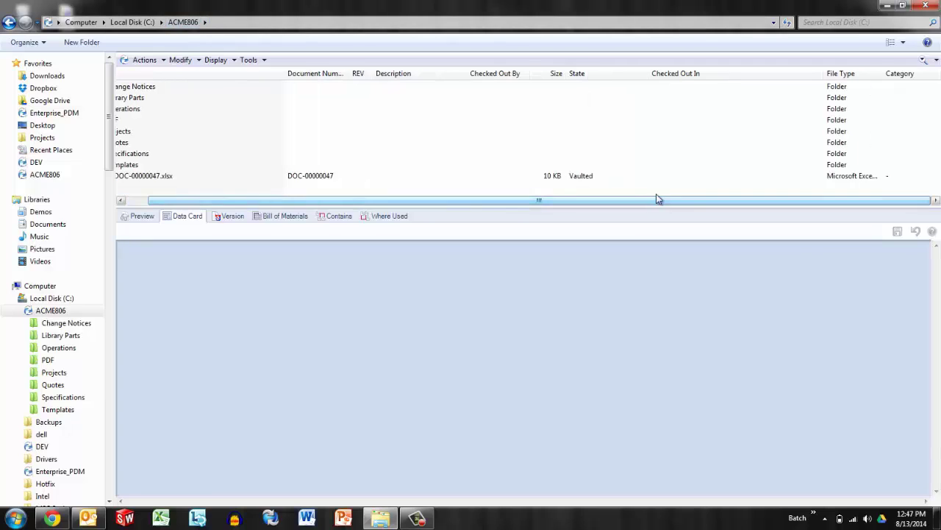
{"action": "left_click_drag", "start_coordinate": [882, 75], "coordinate": [851, 74]}
{"action": "left_click_drag", "start_coordinate": [910, 74], "coordinate": [855, 75]}
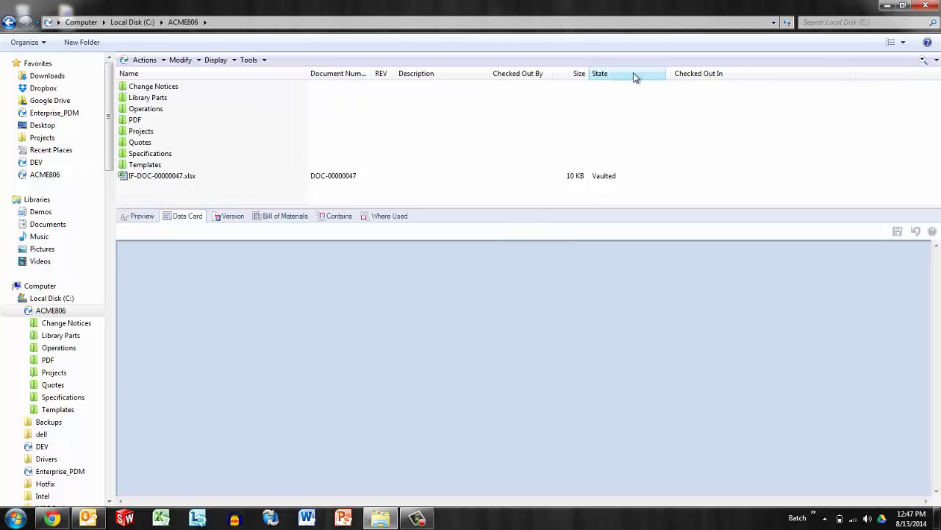
{"action": "left_click_drag", "start_coordinate": [588, 74], "coordinate": [553, 74]}
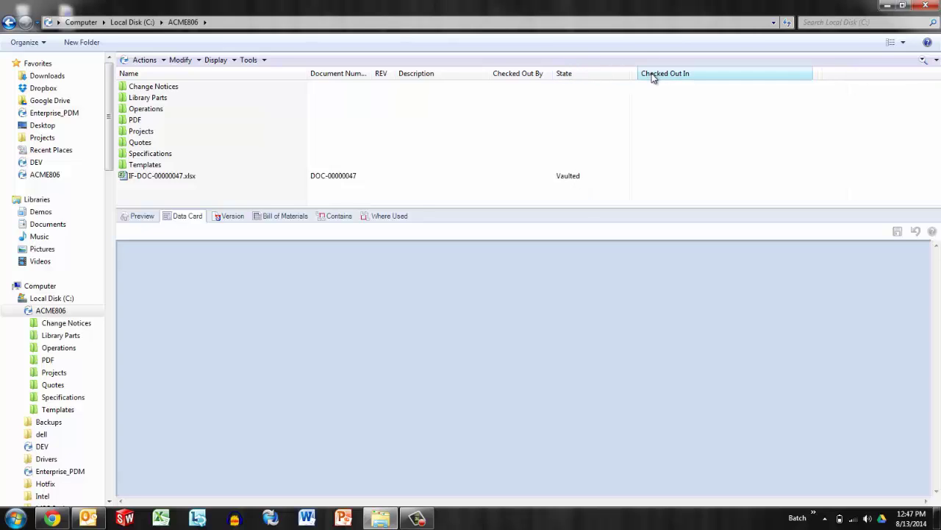
{"action": "left_click_drag", "start_coordinate": [652, 77], "coordinate": [604, 77]}
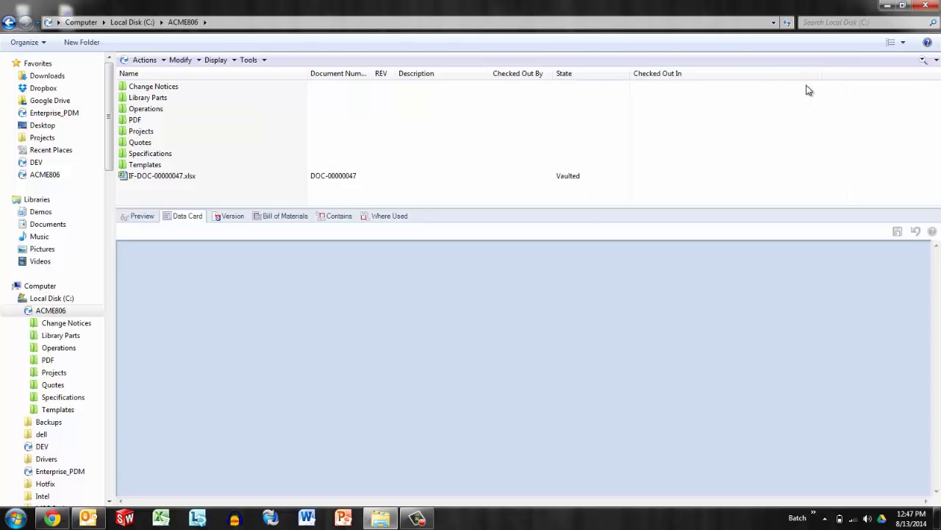
{"action": "left_click_drag", "start_coordinate": [805, 74], "coordinate": [634, 79]}
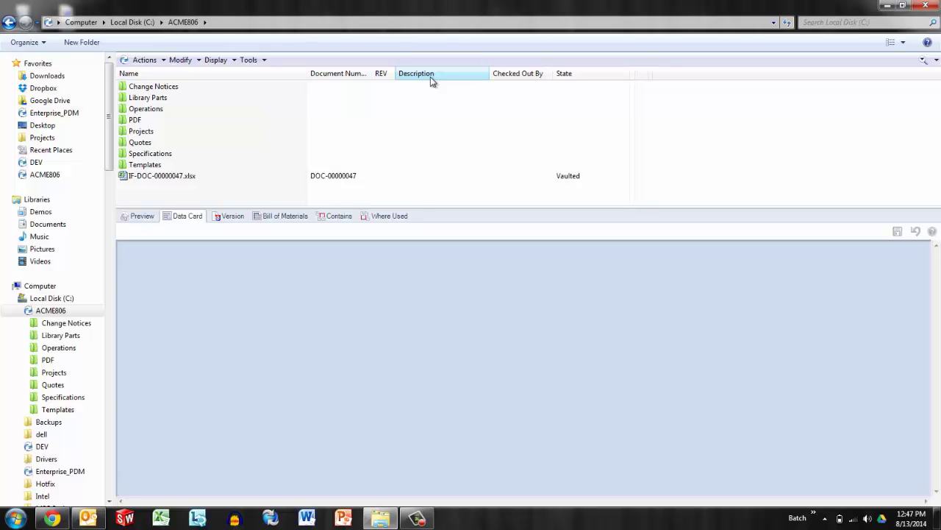
Widen the Document Number column and open the Projects folder to check its columns
{"action": "left_click_drag", "start_coordinate": [369, 74], "coordinate": [384, 73]}
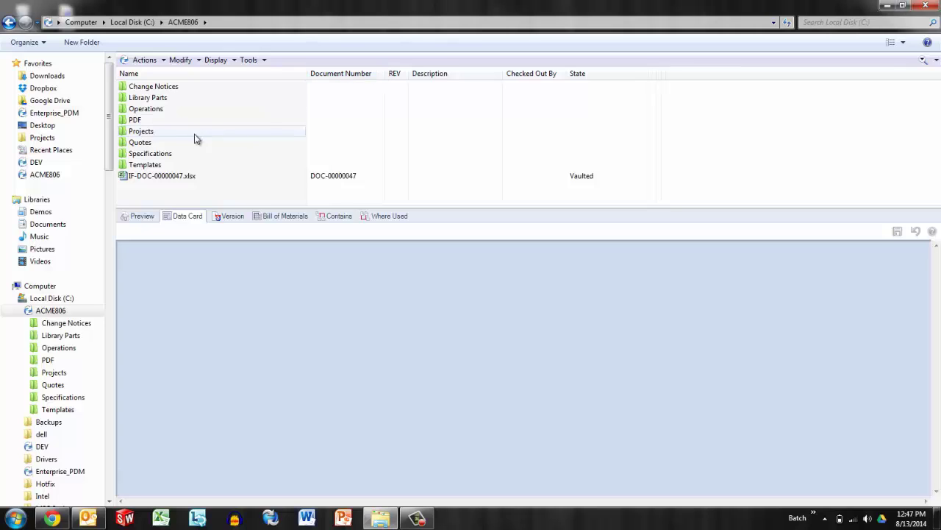
{"action": "double_click", "coordinate": [153, 132]}
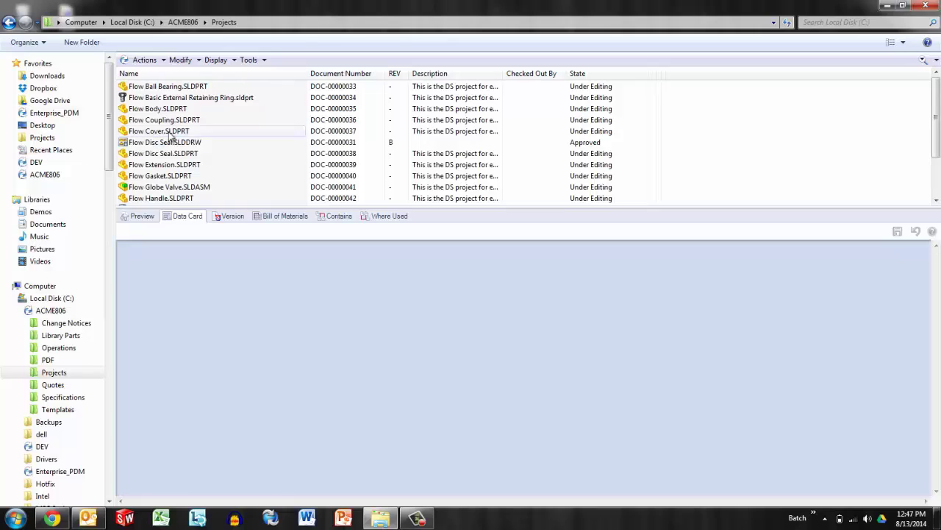